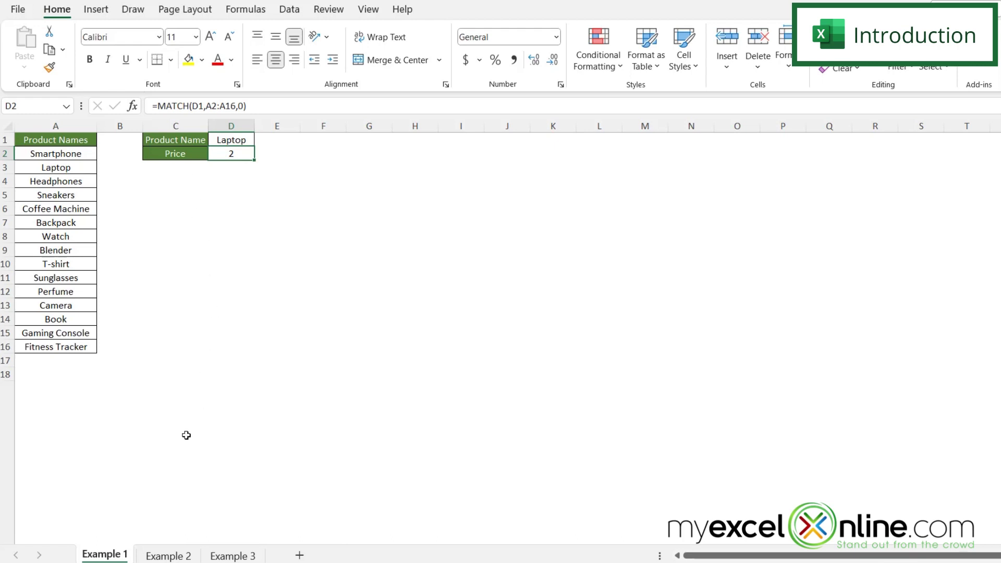
Glance over the Example 2 sales sheet, then move to the Example 3 wildcard product lookup
{"action": "left_click", "coordinate": [169, 555]}
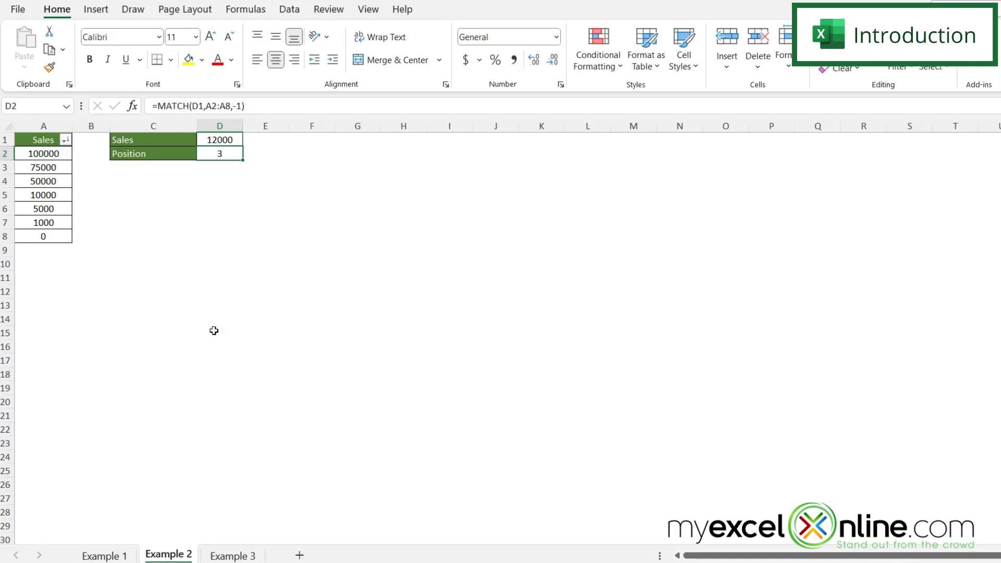
{"action": "left_click", "coordinate": [233, 555]}
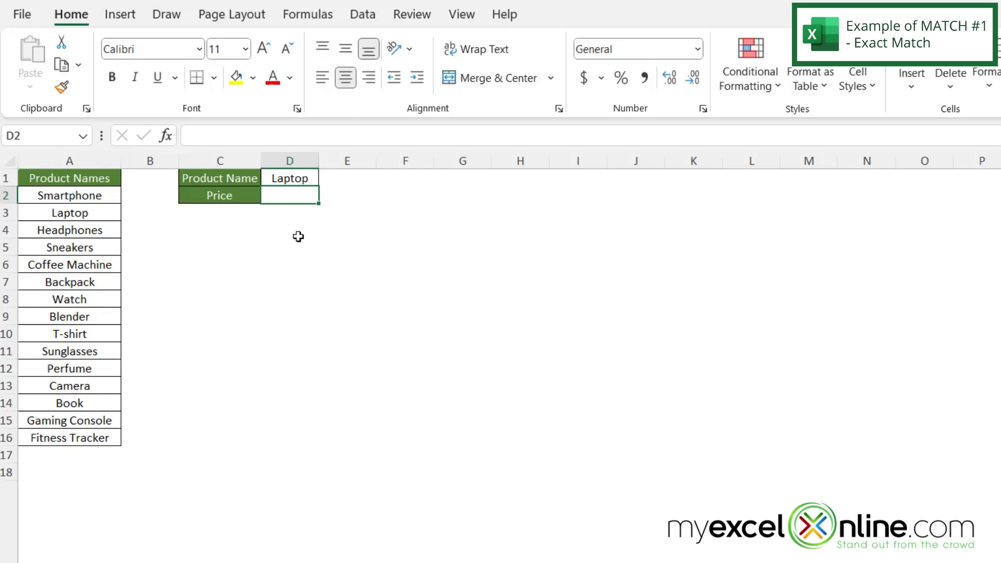
Enter =MATCH(D1,A2:A16,0) in D2 so Laptop's exact-match position returns 2
{"action": "type", "text": "=match("}
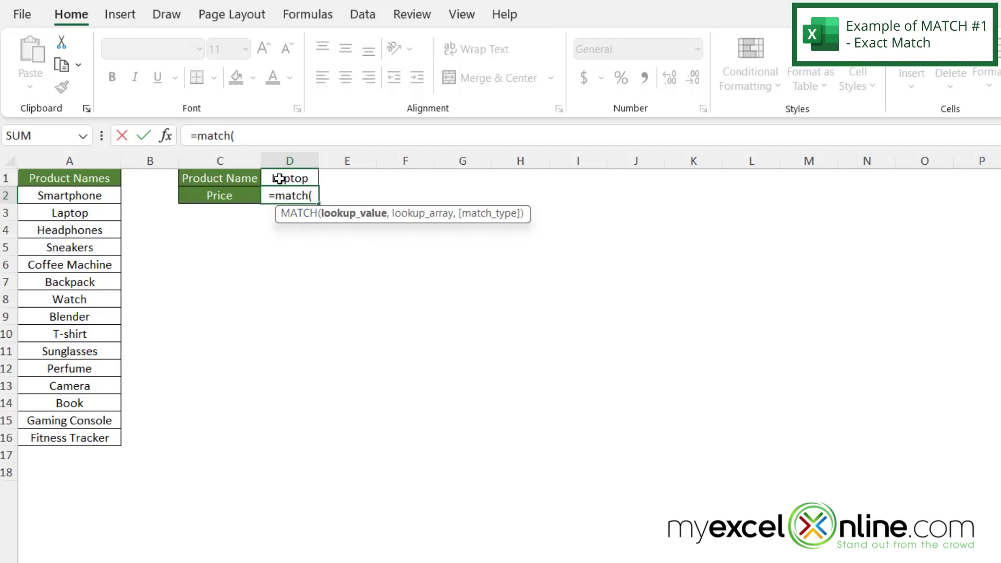
{"action": "left_click", "coordinate": [280, 178]}
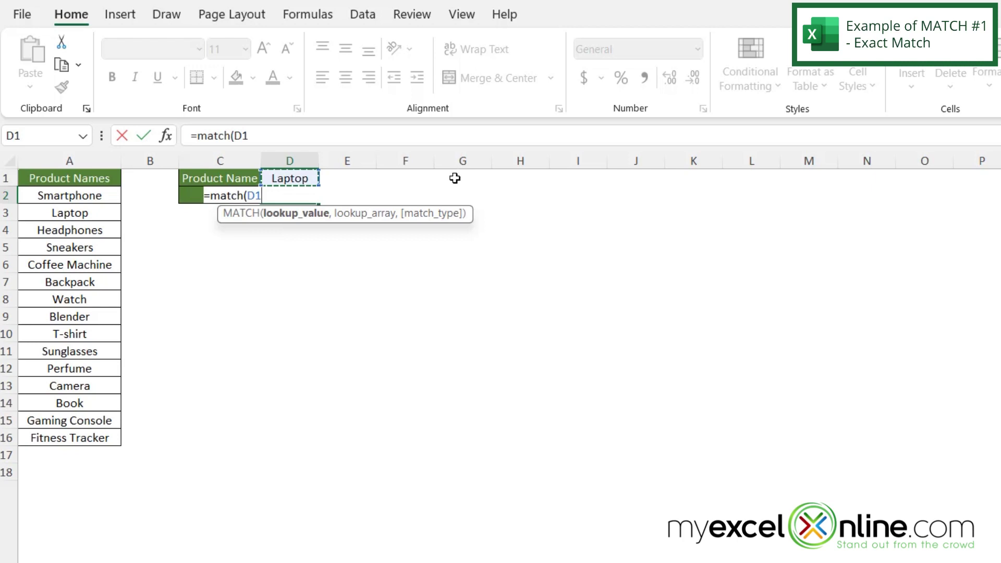
{"action": "type", "text": ","}
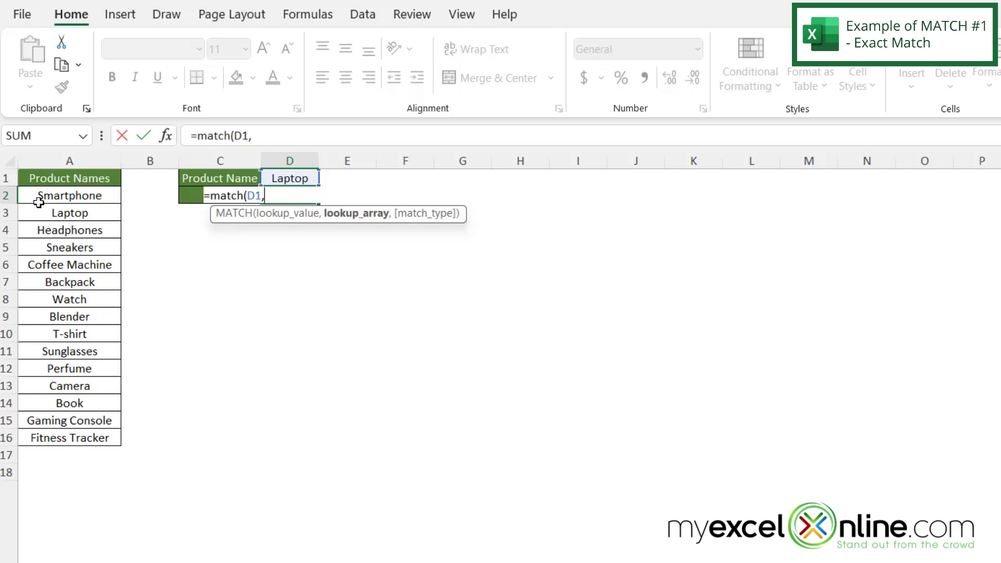
{"action": "left_click_drag", "start_coordinate": [36, 193], "coordinate": [73, 438]}
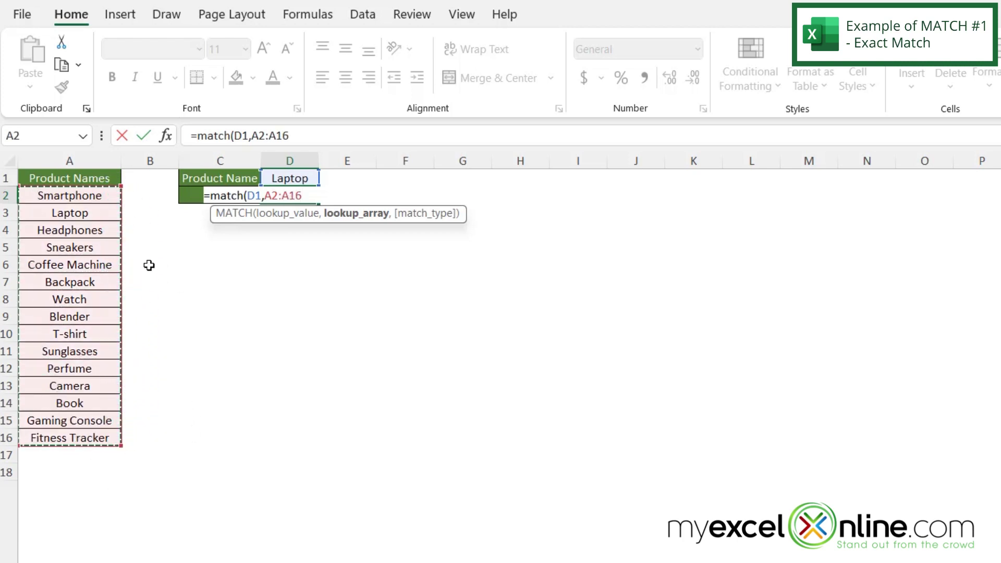
{"action": "left_click", "coordinate": [47, 196]}
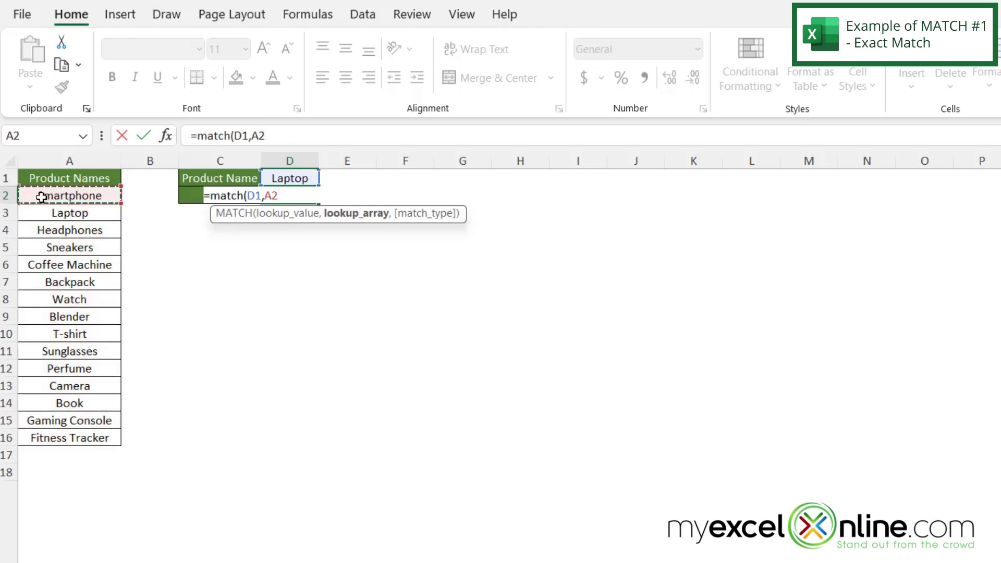
{"action": "left_click_drag", "start_coordinate": [42, 197], "coordinate": [61, 438]}
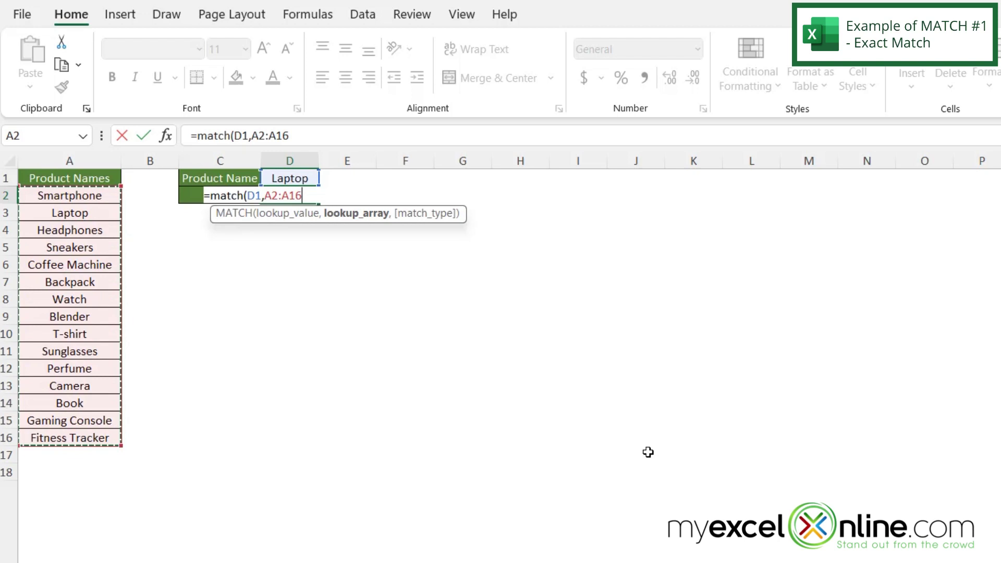
{"action": "type", "text": ","}
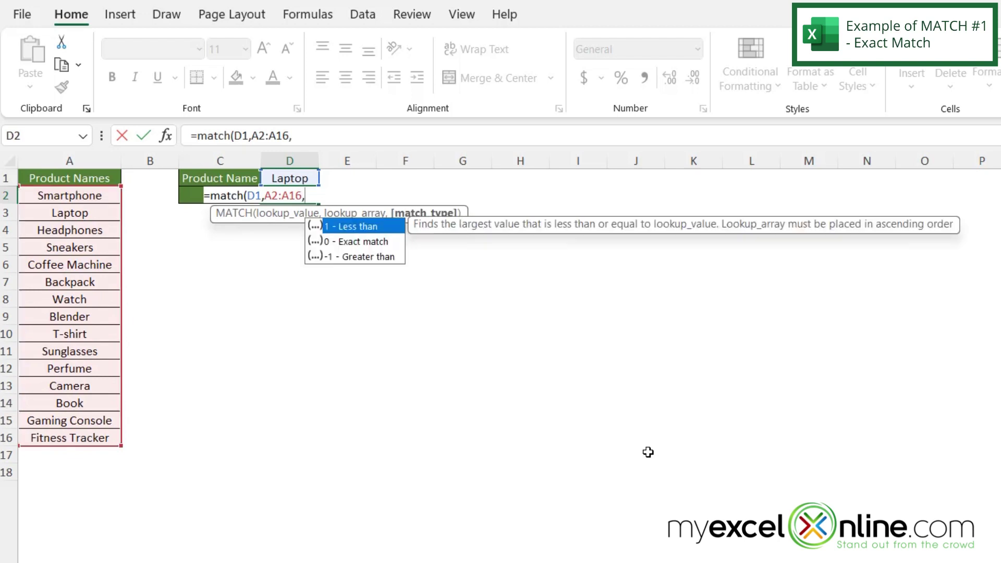
{"action": "double_click", "coordinate": [370, 242]}
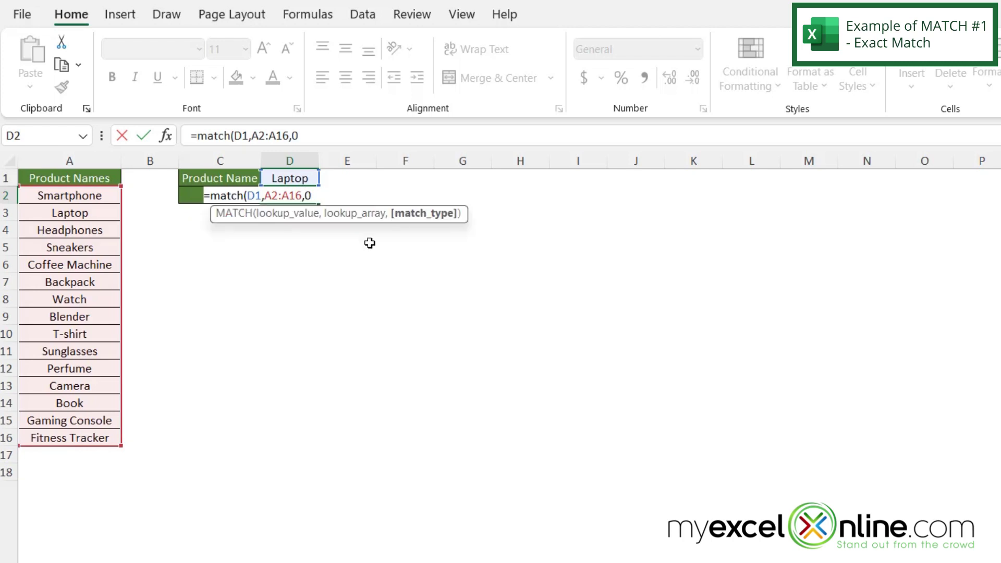
{"action": "type", "text": ")"}
{"action": "key", "text": "Return"}
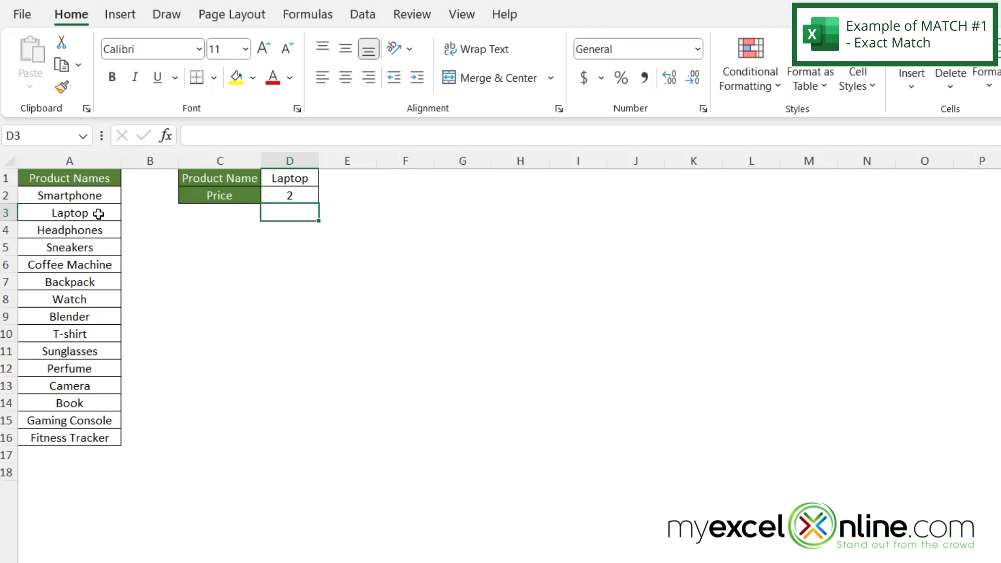
Replace Laptop with backpack as the product name in D1
{"action": "left_click", "coordinate": [297, 182]}
{"action": "type", "text": "backpack"}
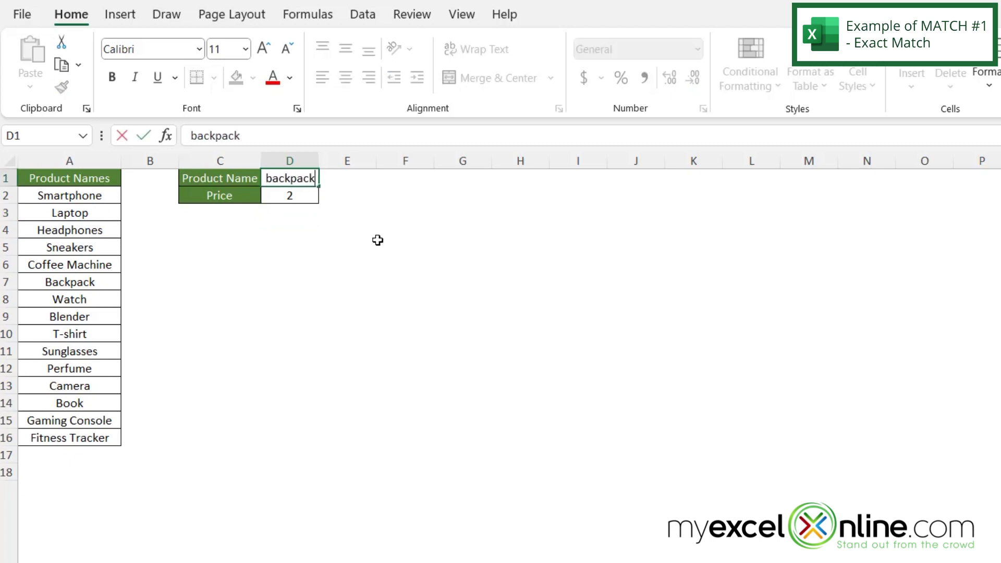
{"action": "key", "text": "Return"}
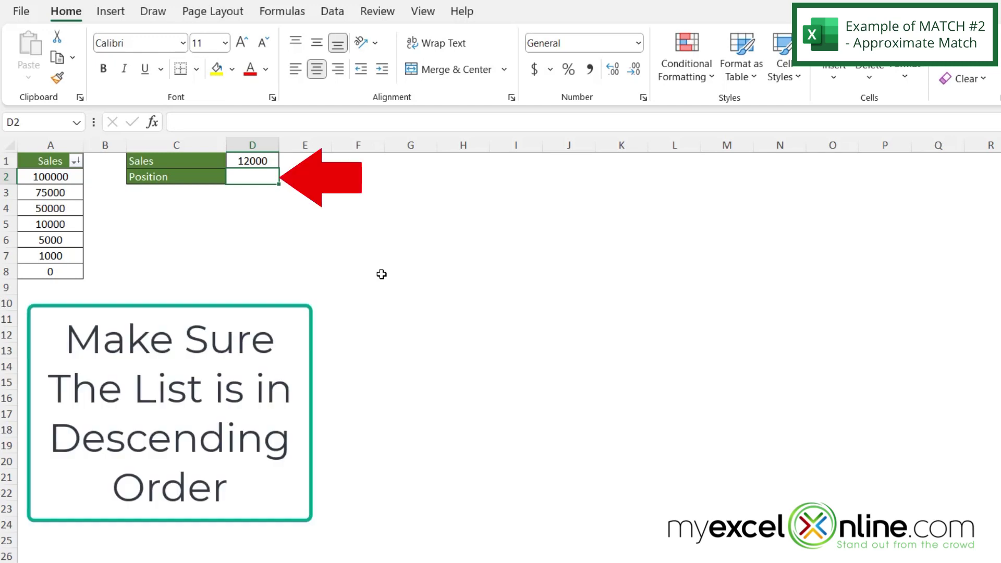
Enter a MATCH in D2 finding 12000 in descending sales A2:A8 with -1 match type, returning 3
{"action": "type", "text": "=match"}
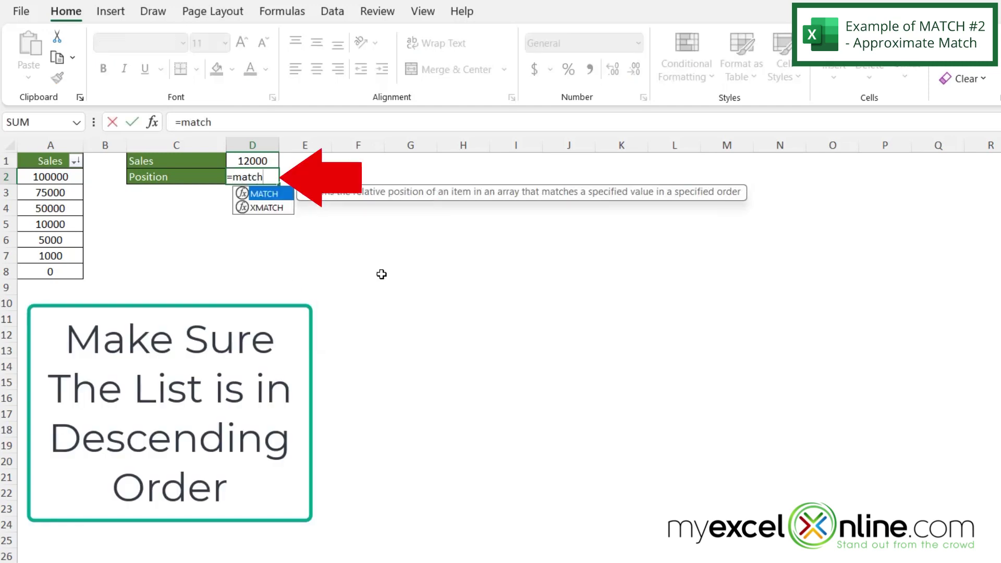
{"action": "type", "text": "("}
{"action": "left_click", "coordinate": [253, 162]}
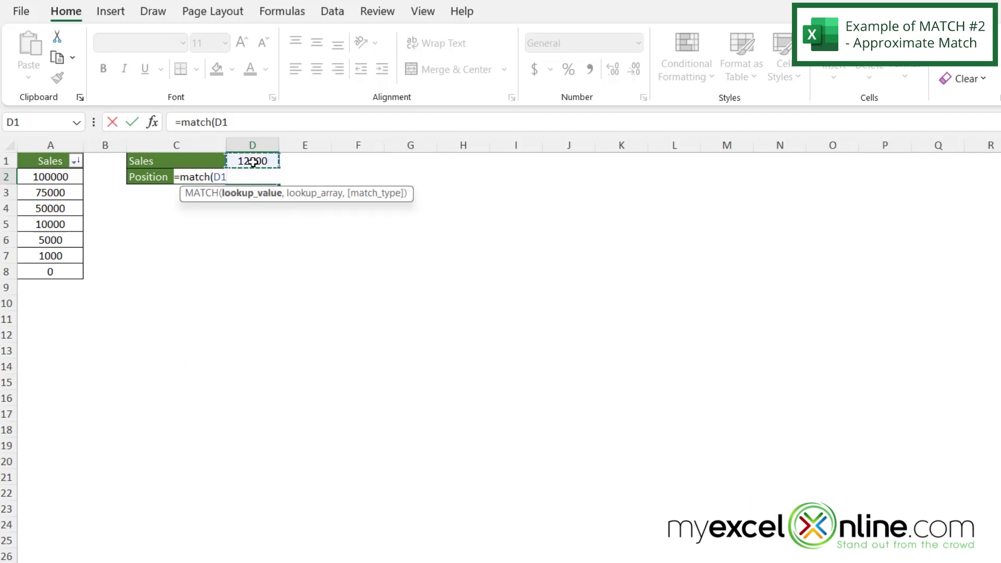
{"action": "type", "text": ","}
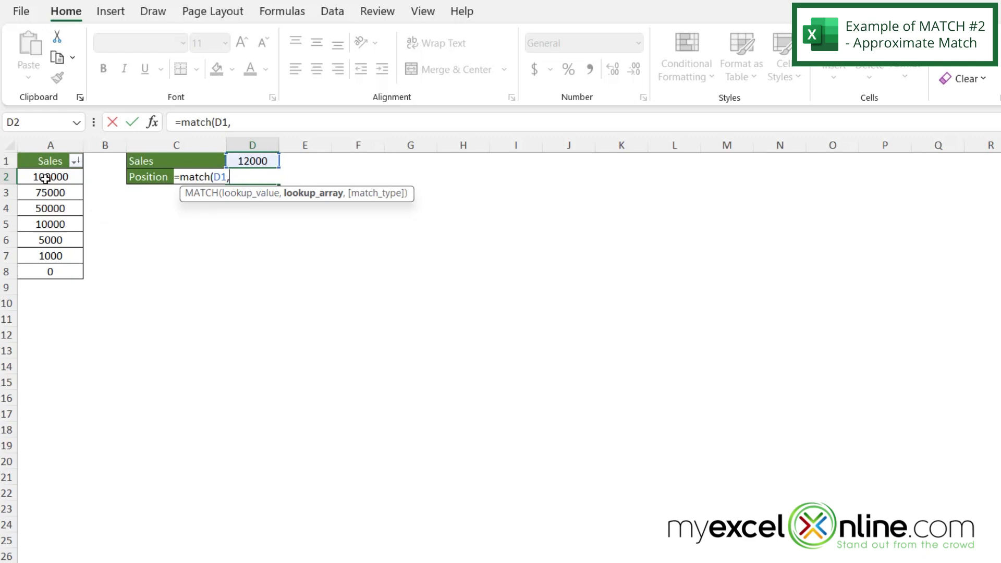
{"action": "left_click_drag", "start_coordinate": [42, 179], "coordinate": [39, 273]}
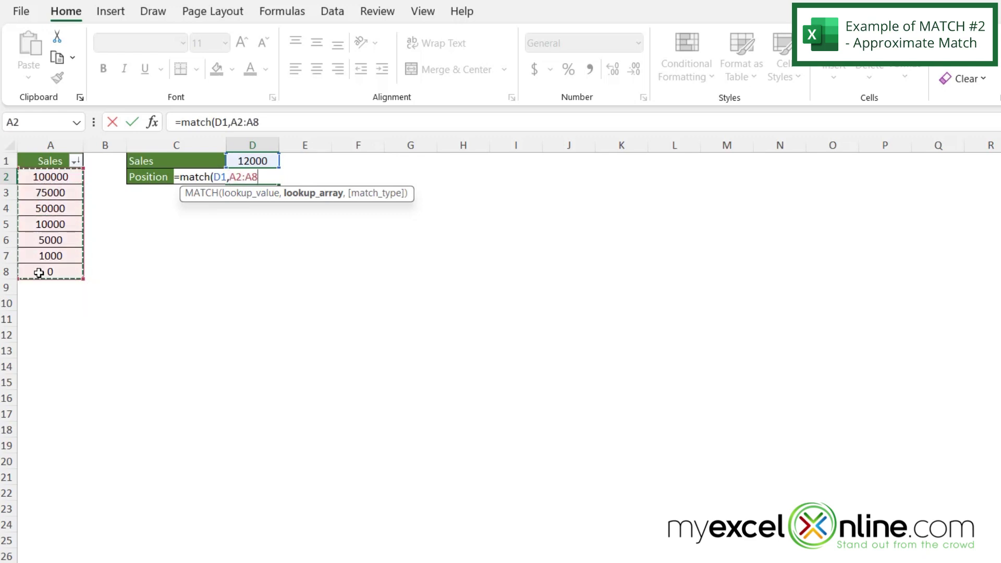
{"action": "type", "text": ","}
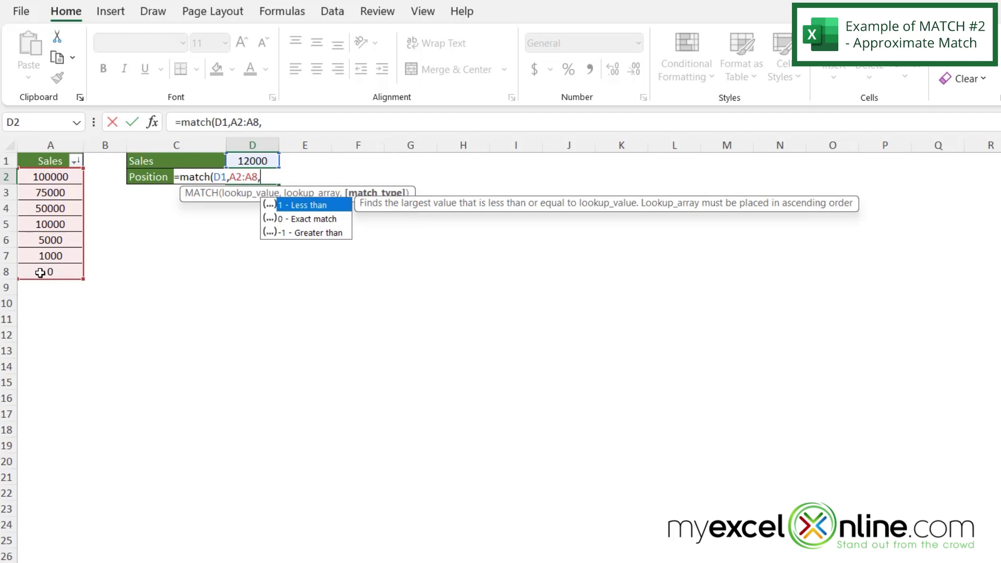
{"action": "double_click", "coordinate": [308, 234]}
{"action": "key", "text": "Return"}
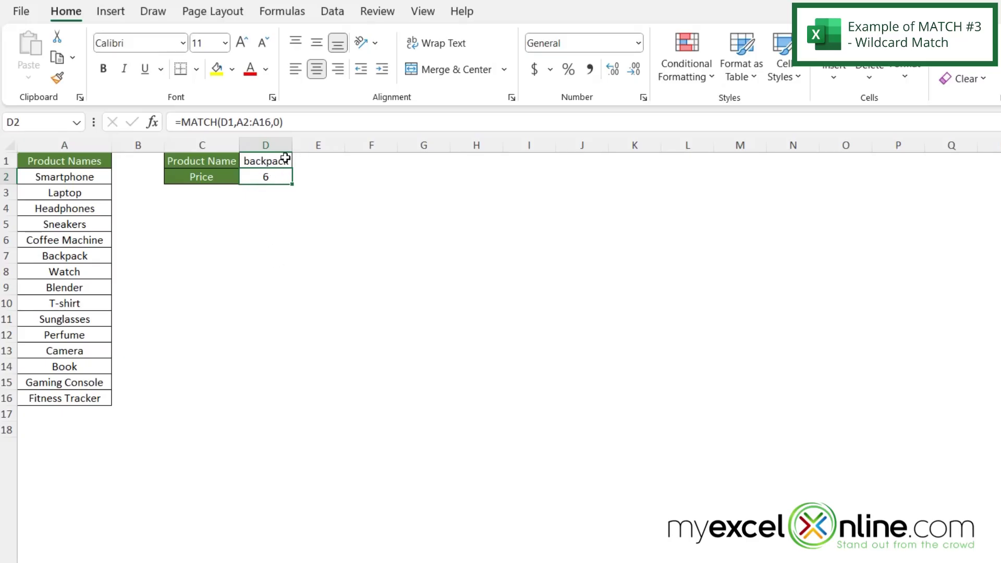
Enter the wildcard b* in D1 so the MATCH in D2 returns 6
{"action": "left_click", "coordinate": [279, 160]}
{"action": "key", "text": "Return"}
{"action": "left_click", "coordinate": [259, 161]}
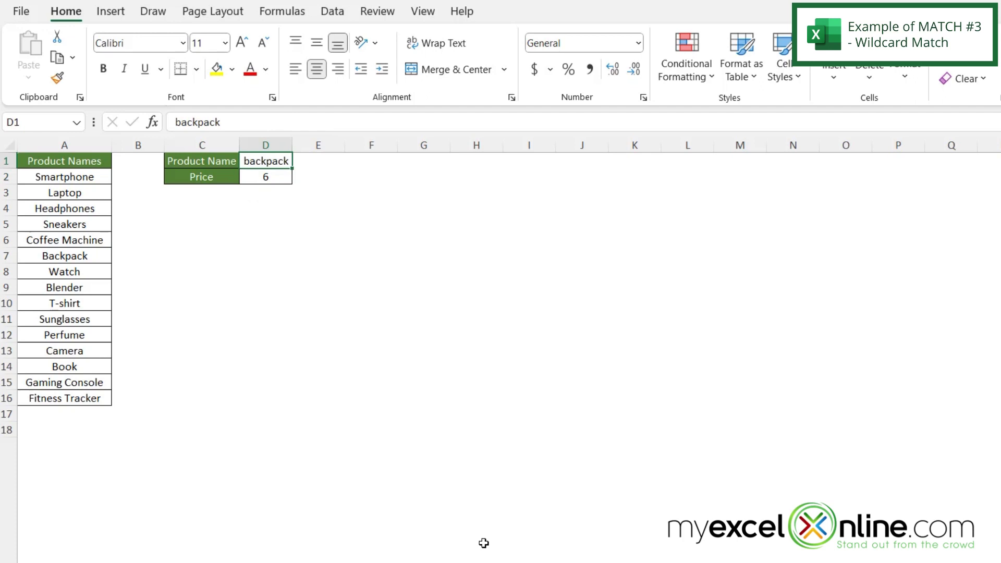
{"action": "type", "text": "b"}
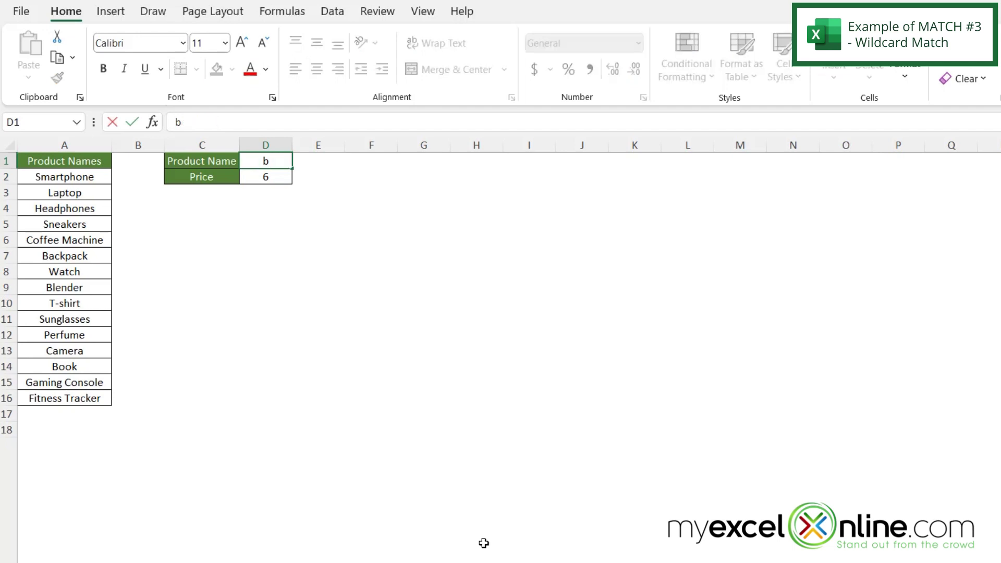
{"action": "type", "text": "*"}
{"action": "key", "text": "Return"}
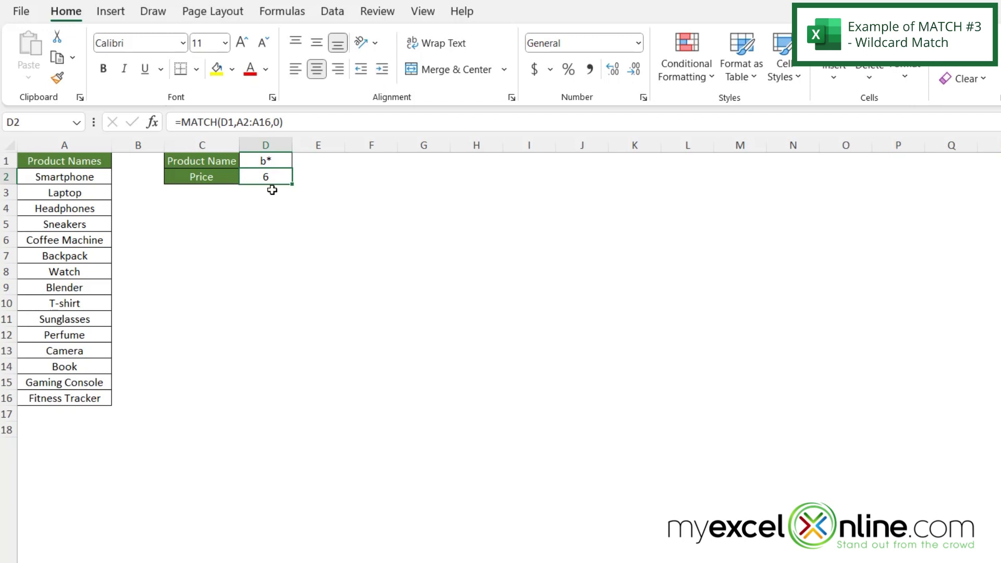
Change D1 to the wildcard l* so the MATCH returns 2
{"action": "left_click", "coordinate": [261, 161]}
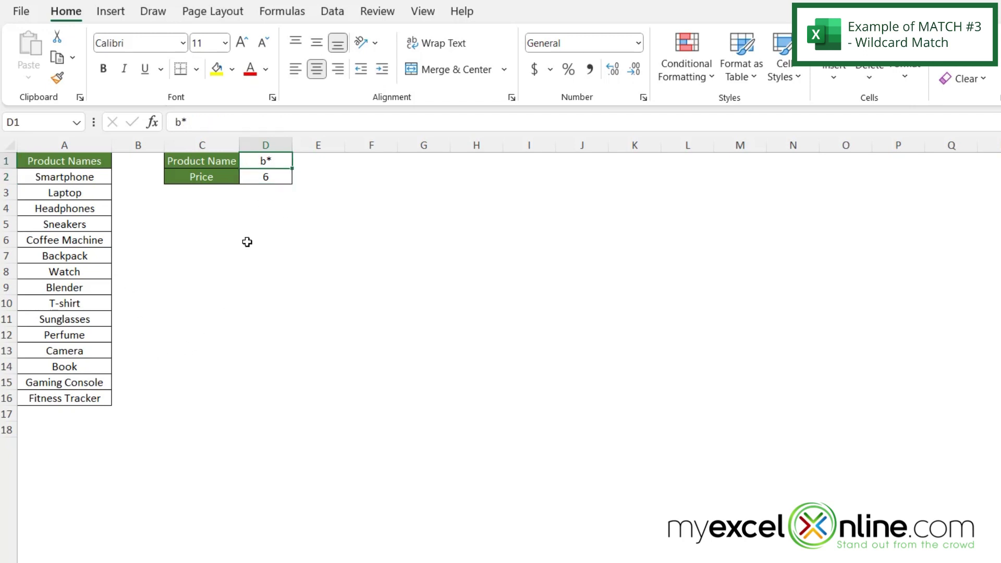
{"action": "key", "text": "BackSpace"}
{"action": "type", "text": "l*"}
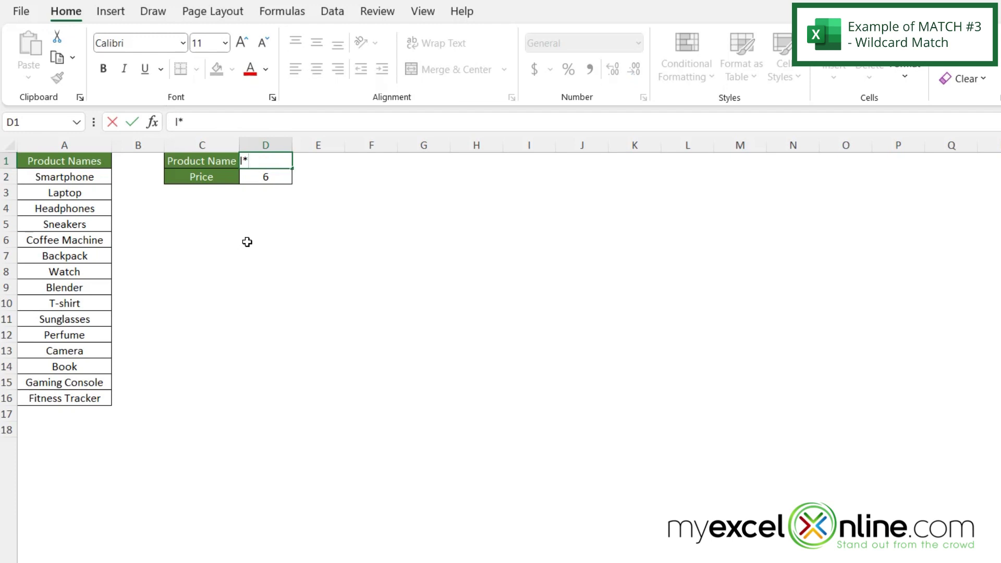
{"action": "key", "text": "Return"}
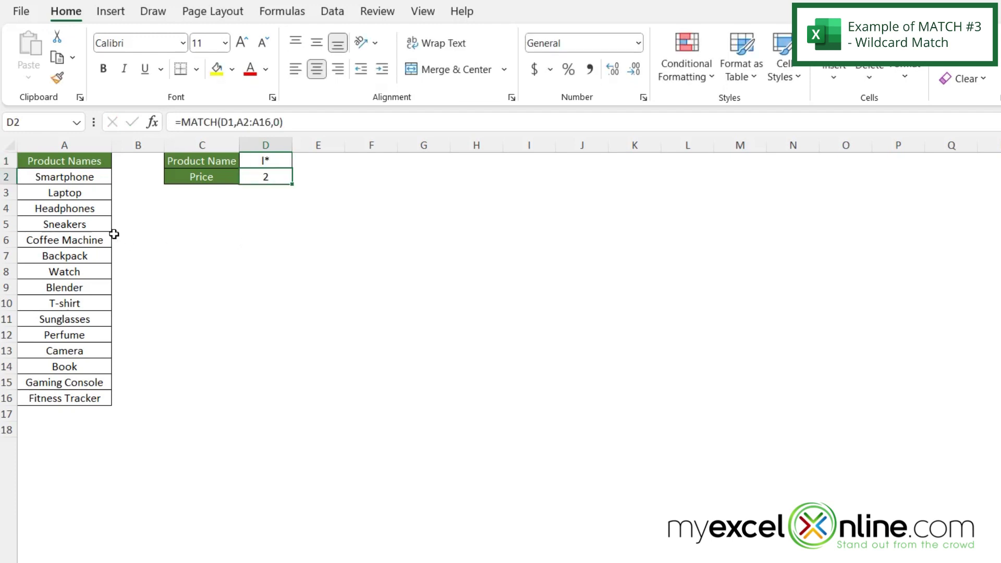
{"action": "left_click", "coordinate": [278, 160]}
Try c* (returns 5), then ca* in D1, confirming Camera sits at position 12
{"action": "type", "text": "c"}
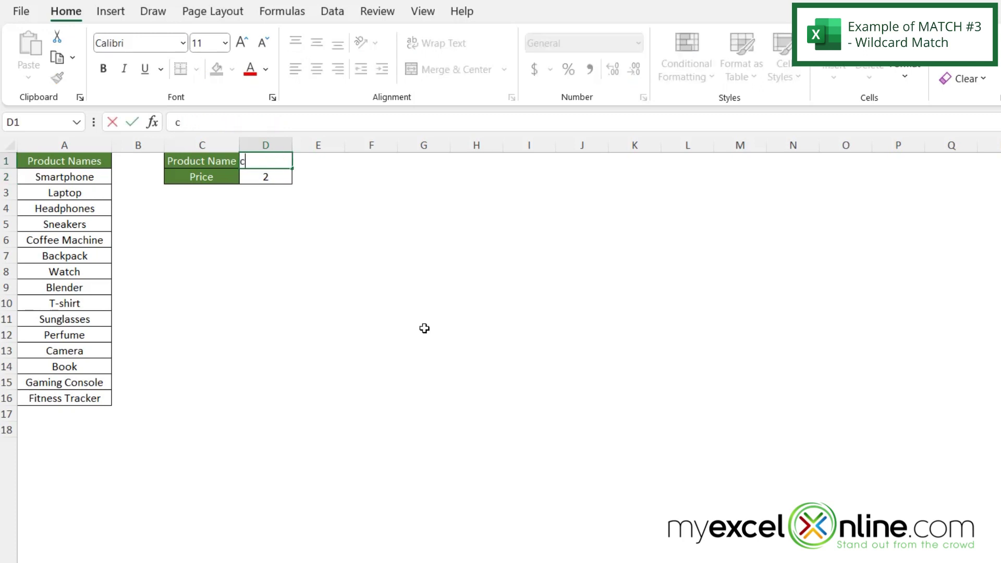
{"action": "type", "text": "*"}
{"action": "key", "text": "Return"}
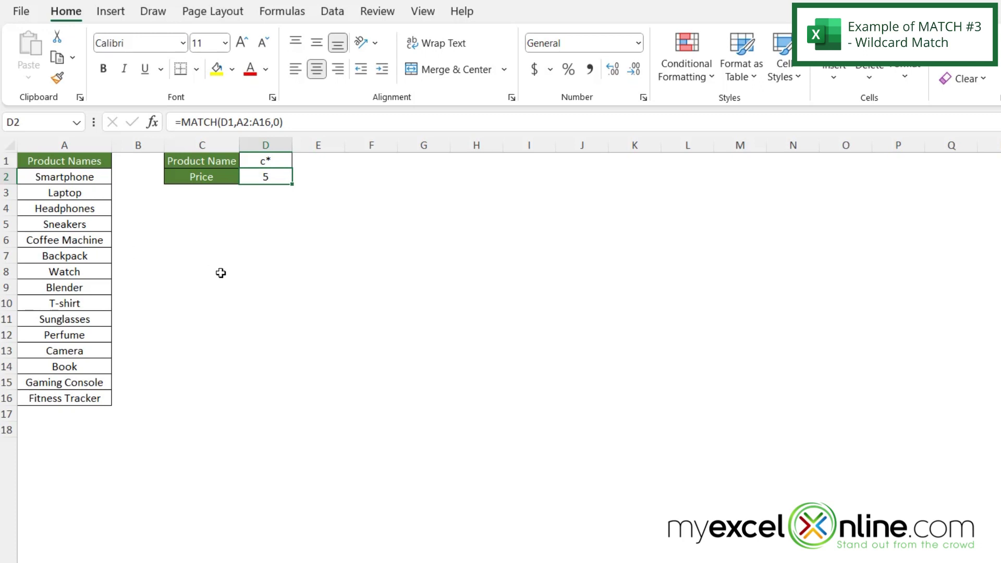
{"action": "left_click", "coordinate": [265, 162]}
{"action": "key", "text": "BackSpace"}
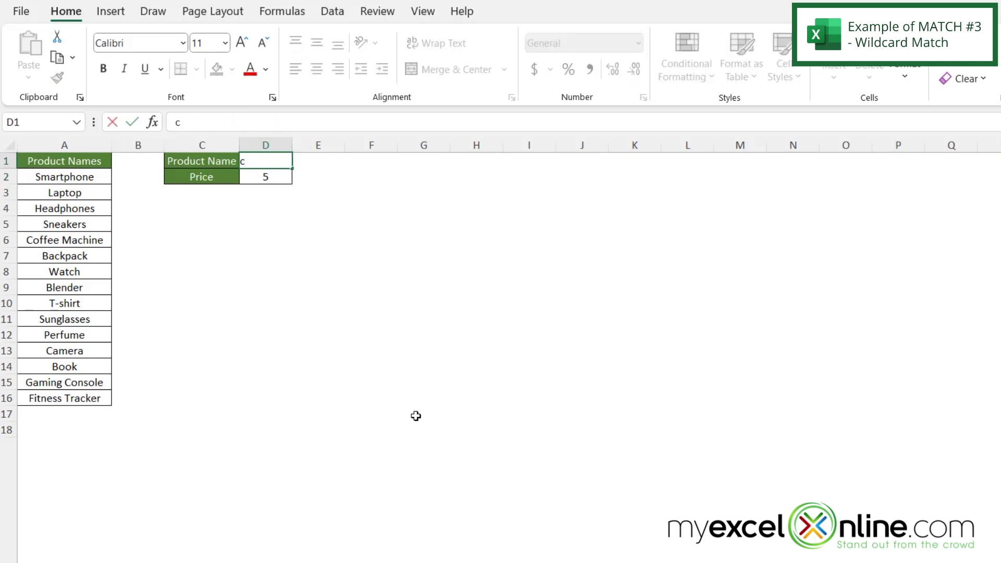
{"action": "type", "text": "ca*"}
{"action": "key", "text": "Return"}
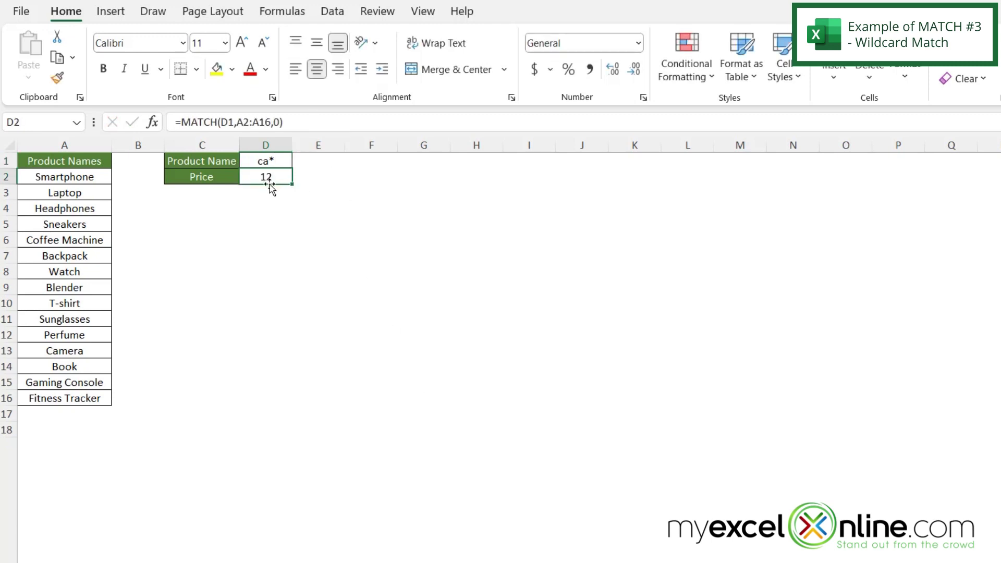
{"action": "left_click", "coordinate": [82, 352]}
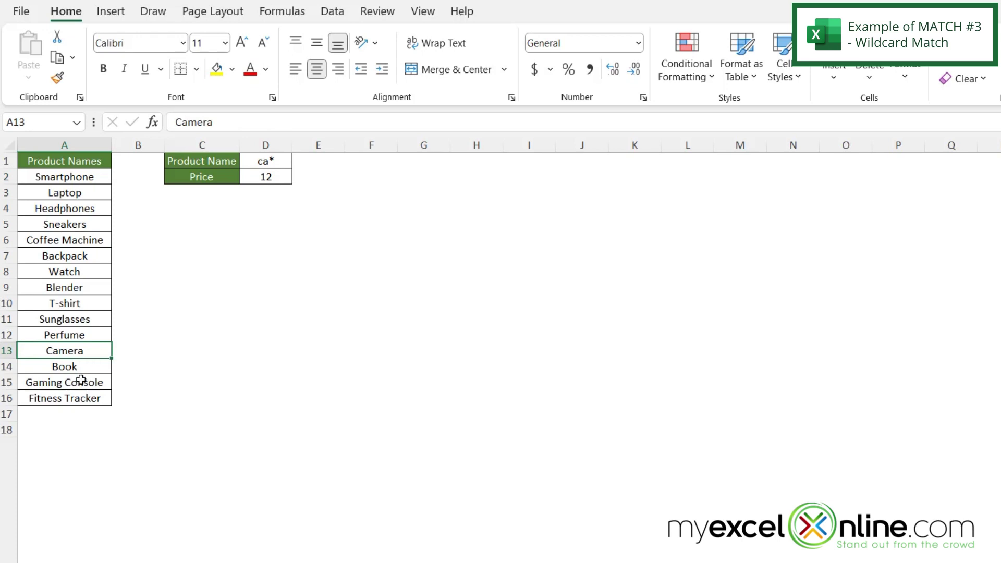
Change D1 to *e and confirm MATCH returns 1 for Smartphone
{"action": "left_click", "coordinate": [264, 164]}
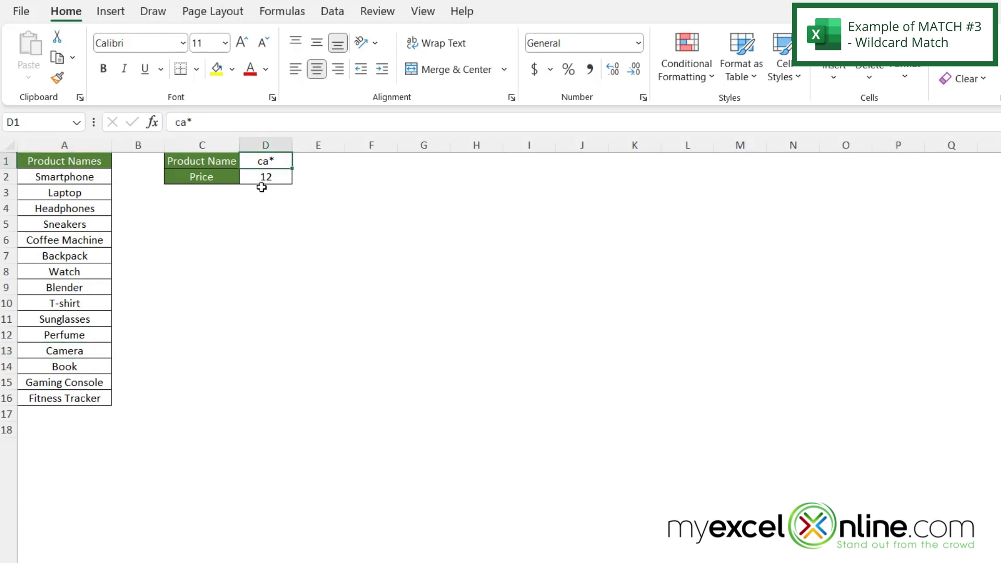
{"action": "type", "text": "*e"}
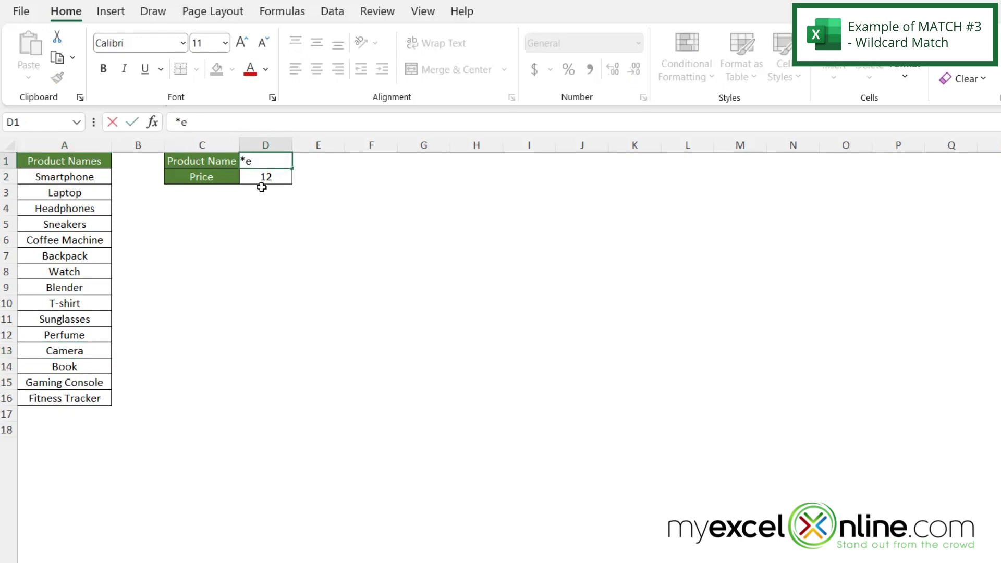
{"action": "key", "text": "Return"}
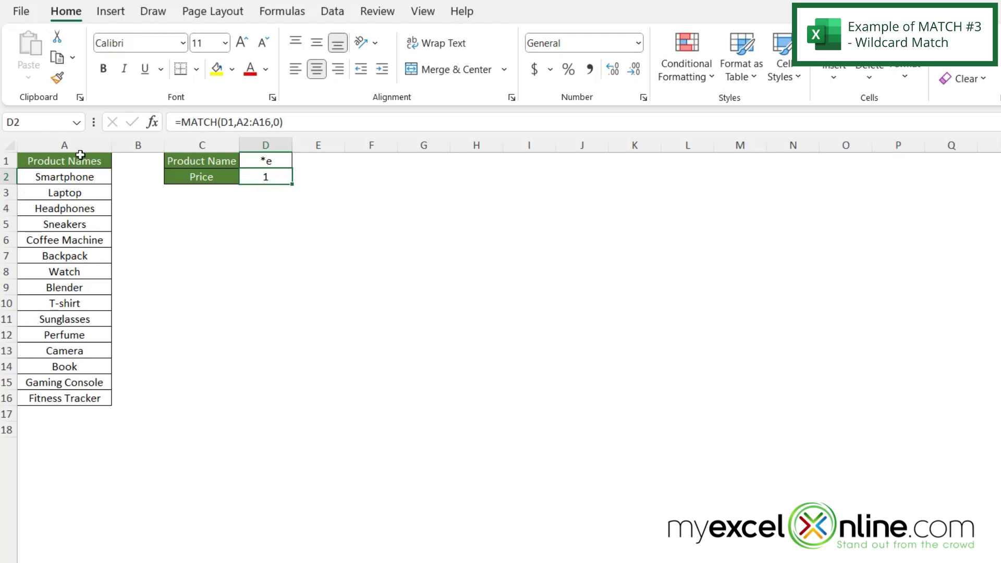
{"action": "left_click", "coordinate": [58, 178]}
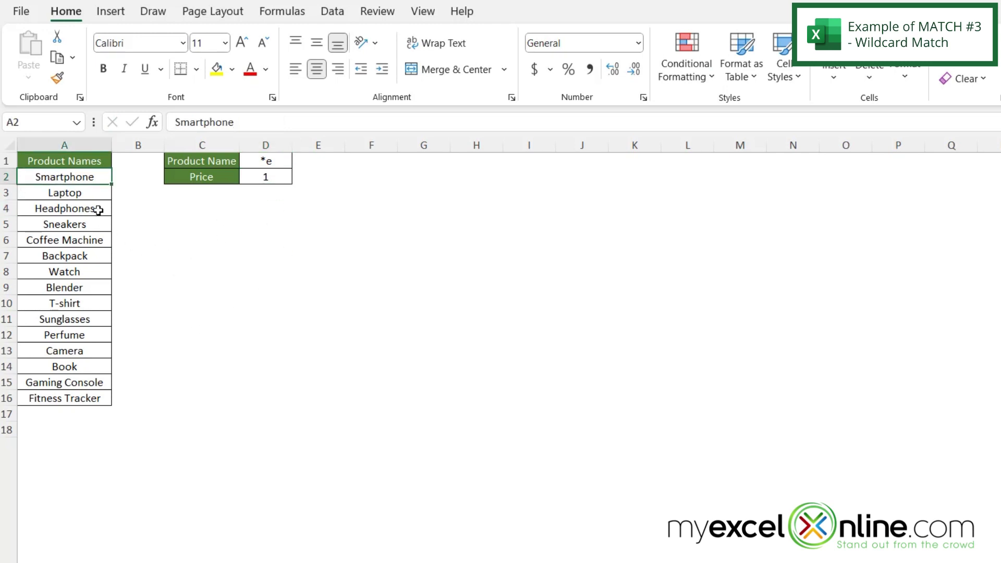